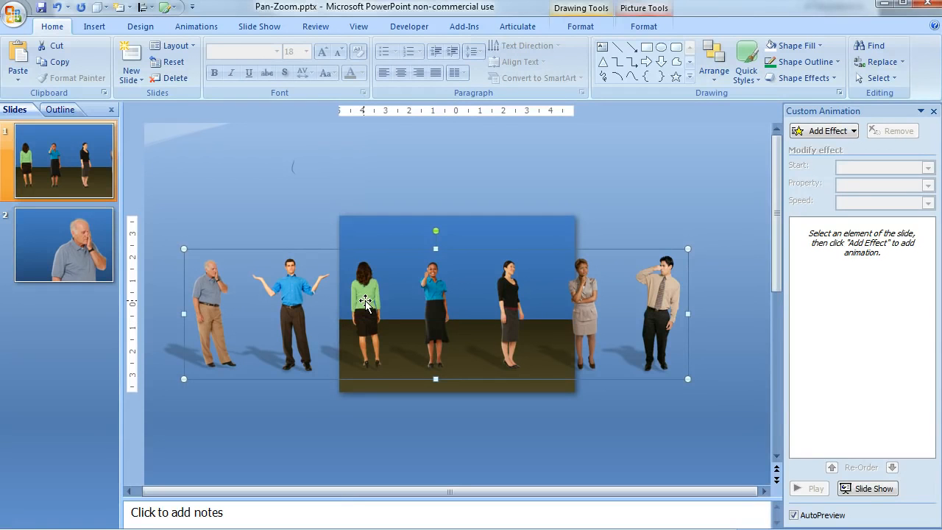
Examine the slide's elements by selecting individual people in the group, the blue backdrop and the dark floor
left_click(300, 288)
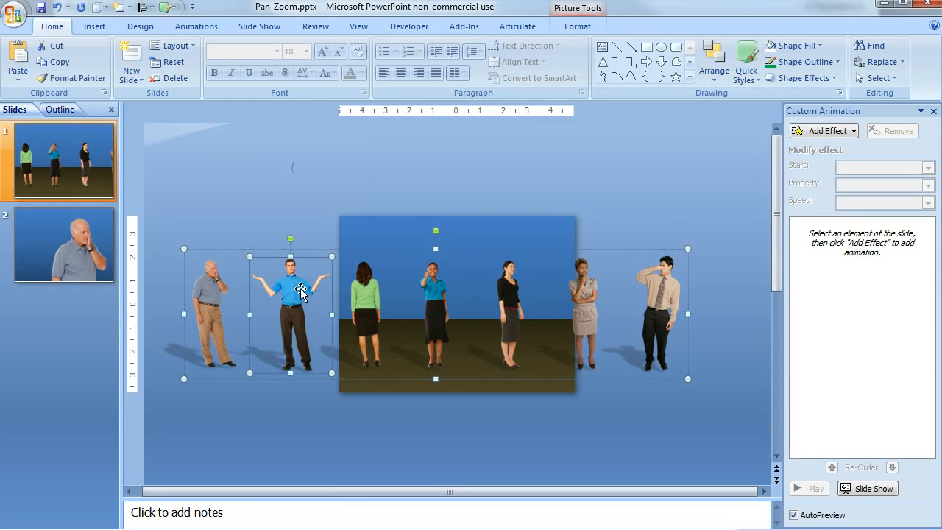
left_click(370, 290)
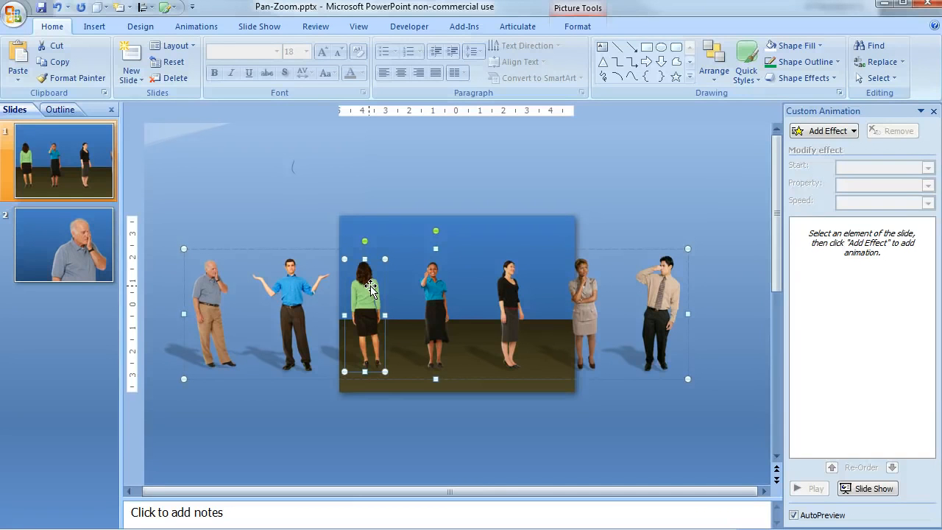
left_click(394, 231)
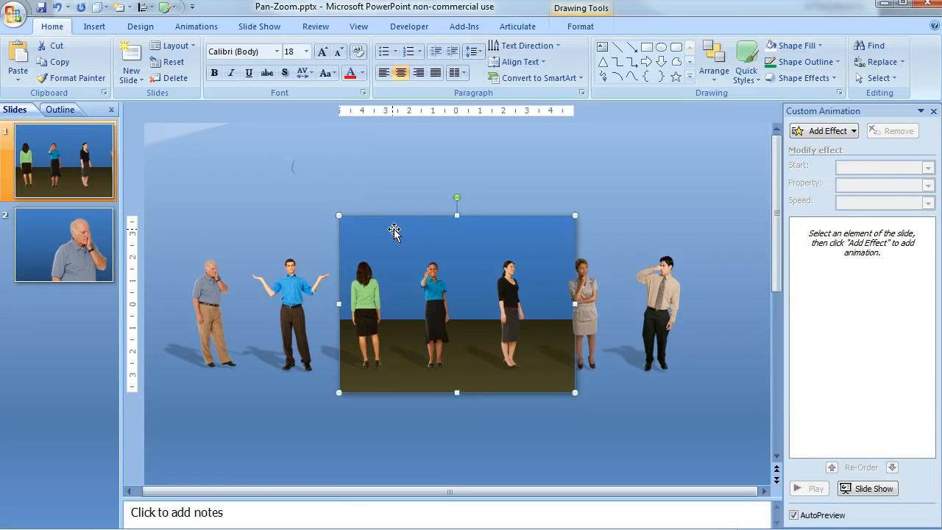
left_click(399, 377)
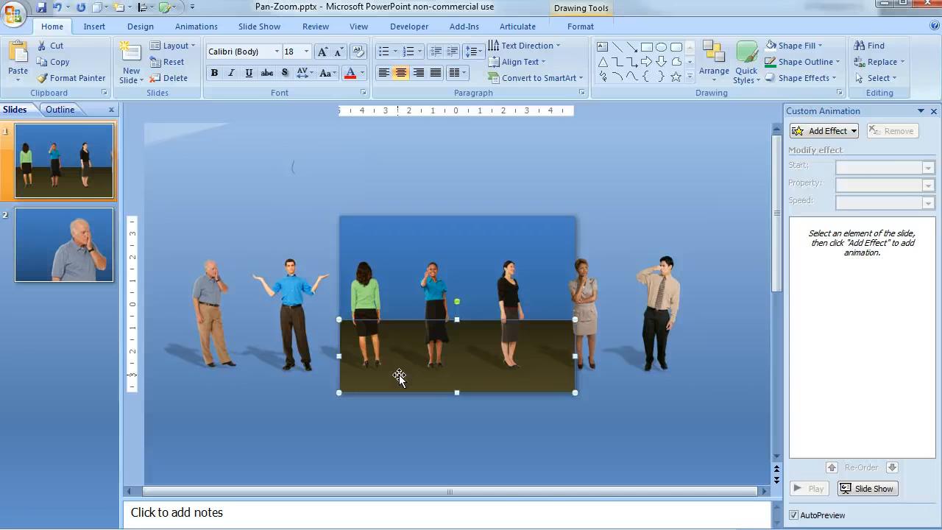
Move the group of people so the older man stands at the slide's centre, and duplicate the slide
left_click(223, 289)
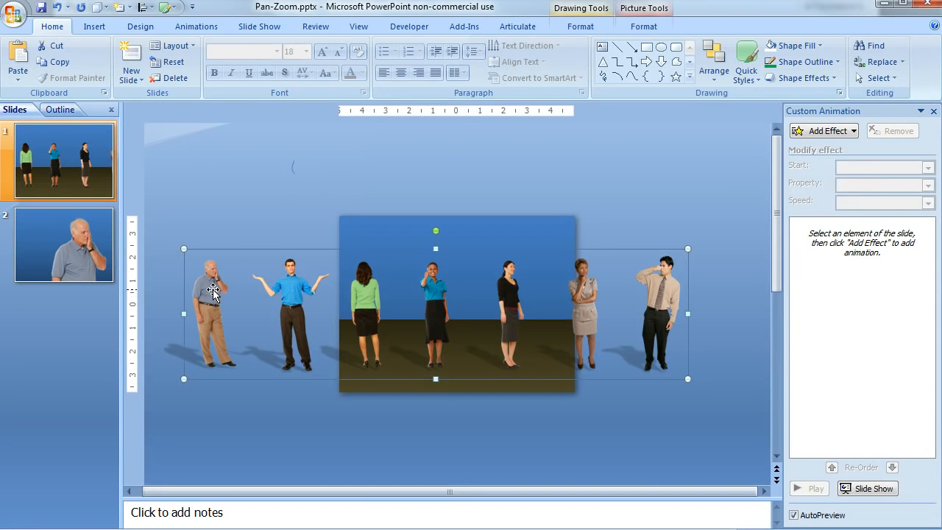
left_click_drag(212, 291, 456, 295)
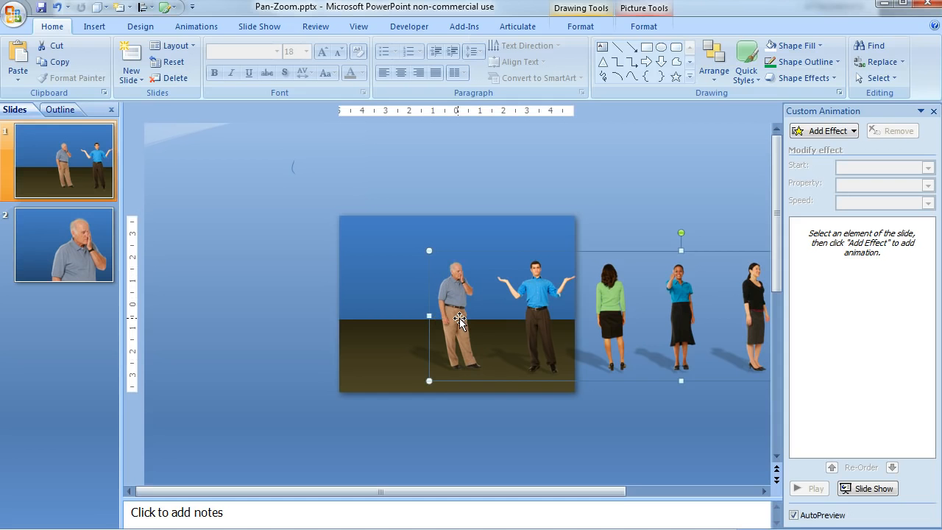
right_click(78, 147)
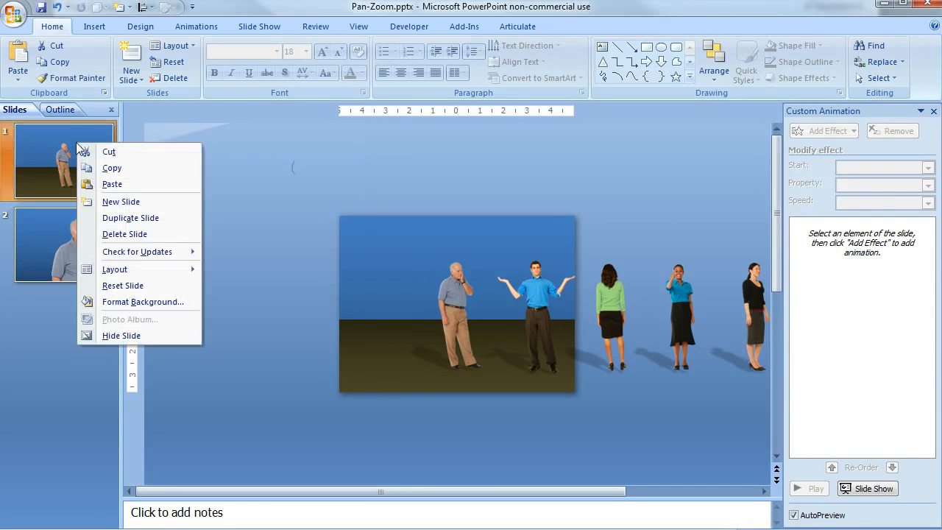
left_click(150, 217)
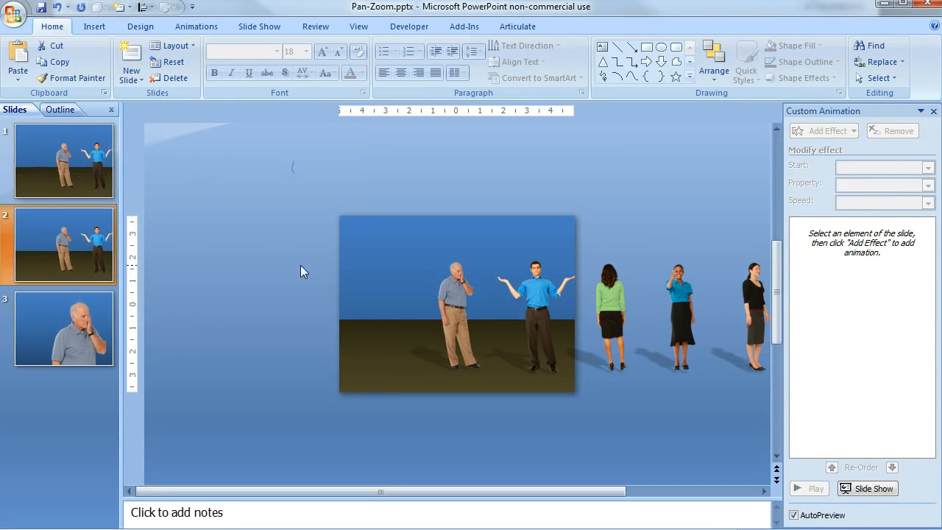
Add a Left motion path to the group of people on slide 1 and reverse the path's direction
left_click(70, 148)
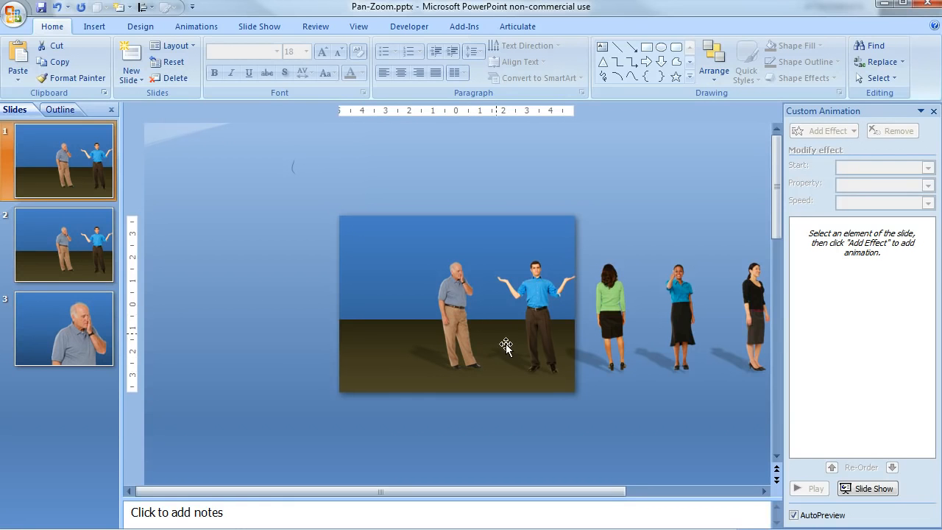
left_click(468, 315)
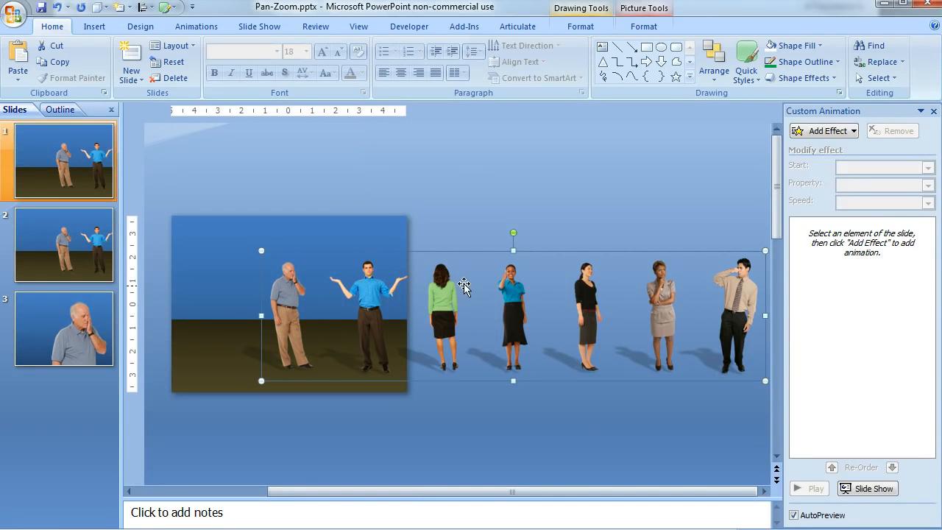
left_click(851, 139)
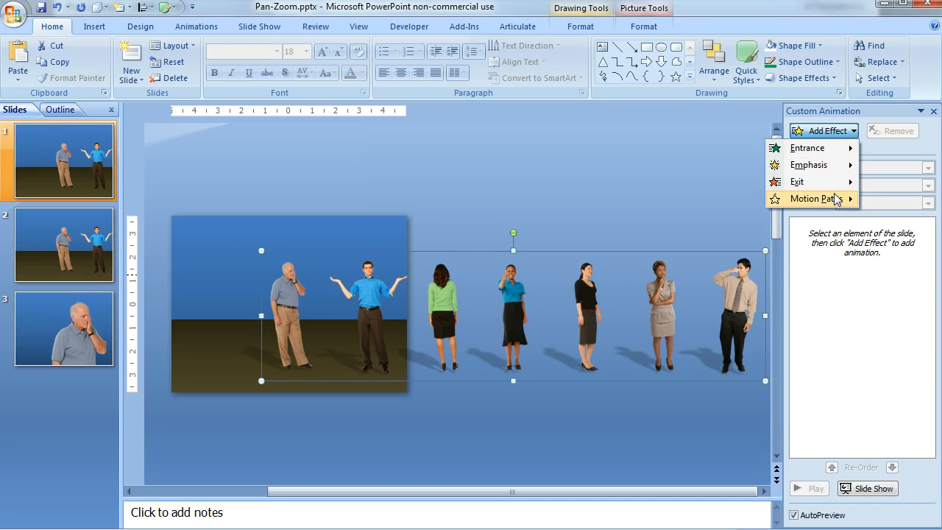
mouse_move(836, 201)
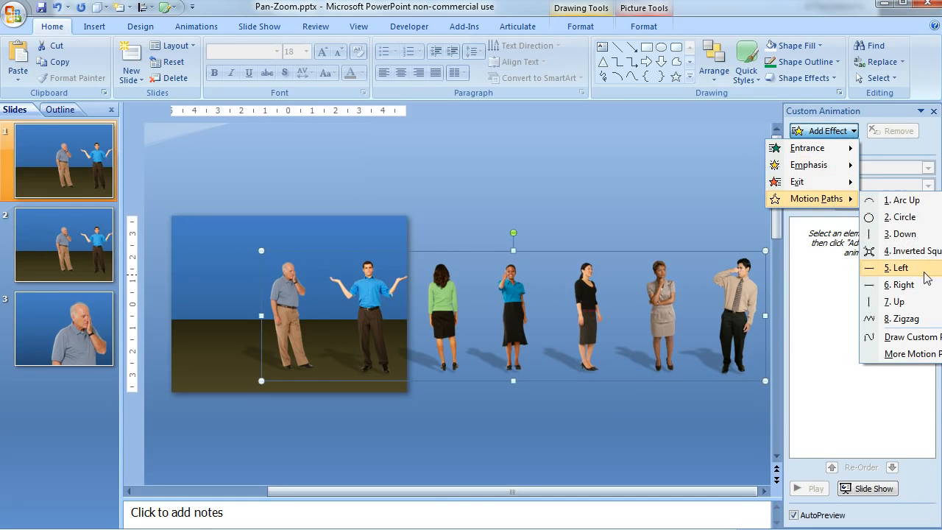
left_click(898, 267)
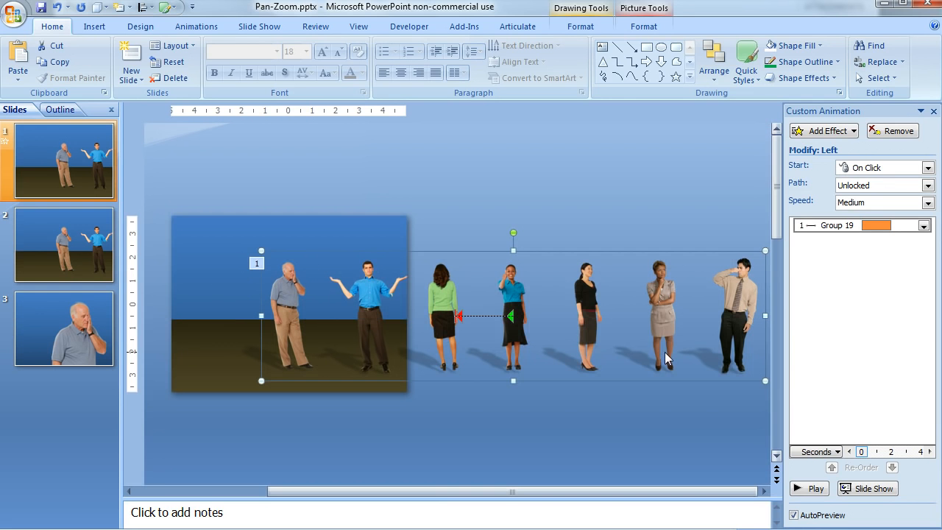
right_click(486, 316)
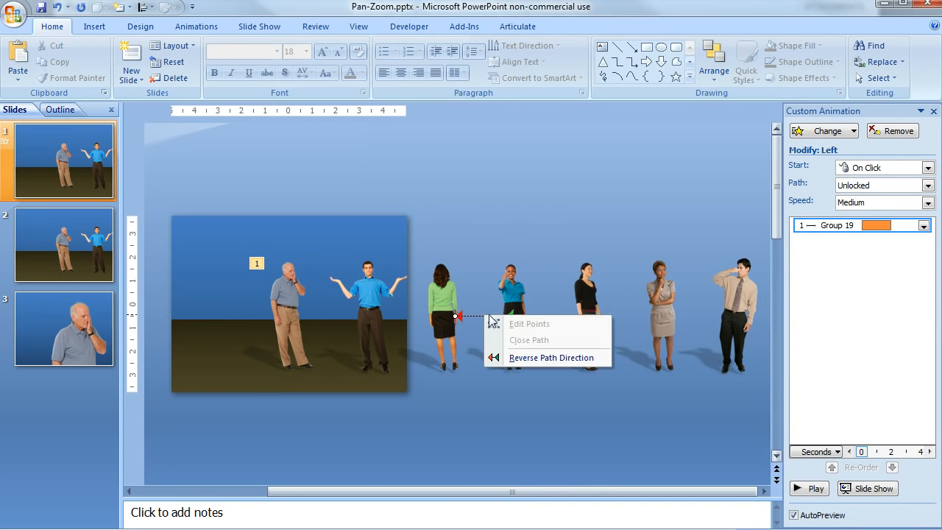
left_click(550, 360)
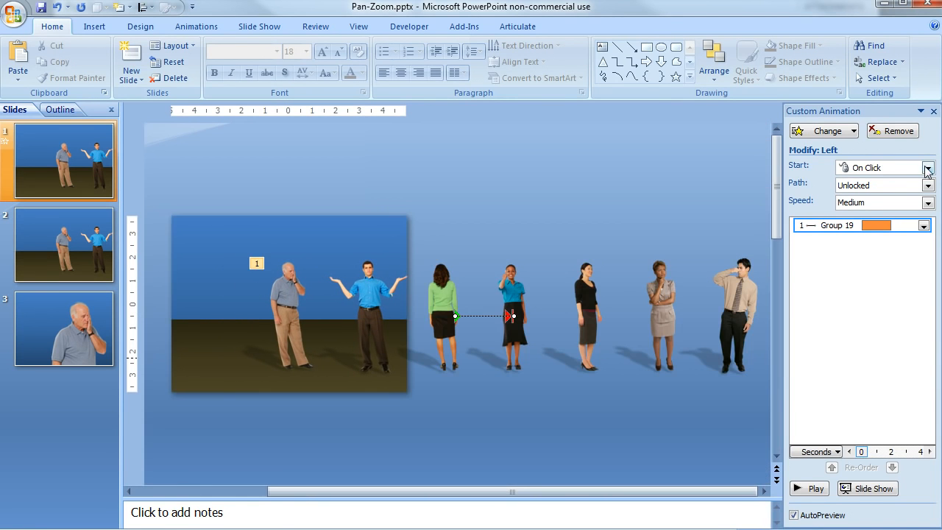
Make the motion path start With Previous and stretch its starting point leftward to beyond the slide's left edge
left_click(928, 168)
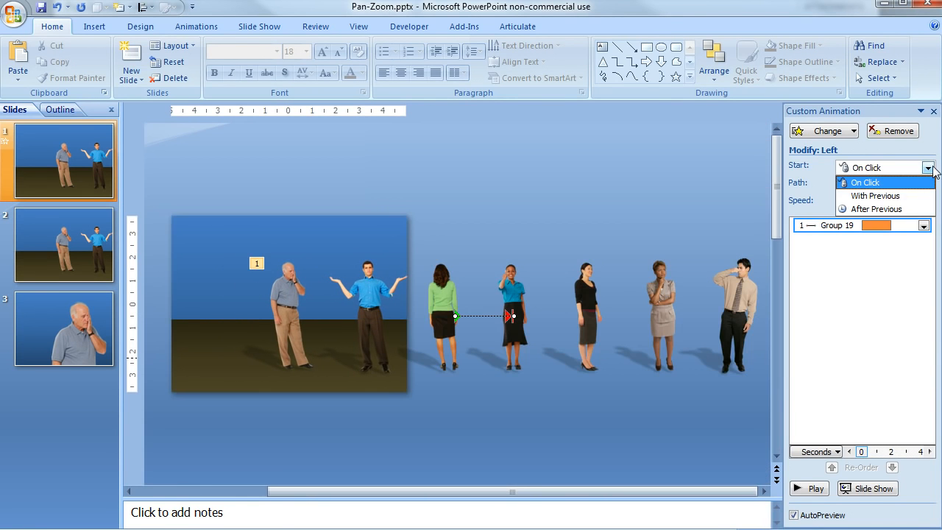
left_click(906, 198)
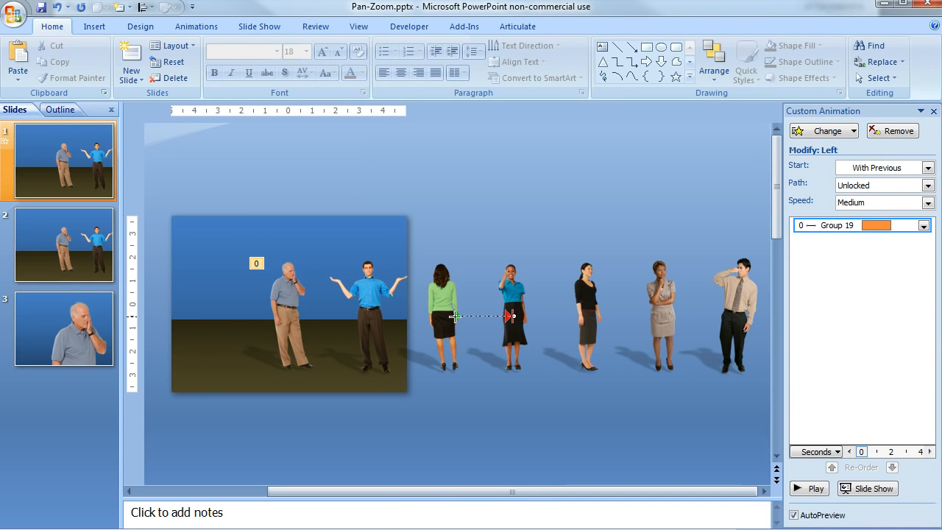
left_click_drag(454, 316, 223, 320)
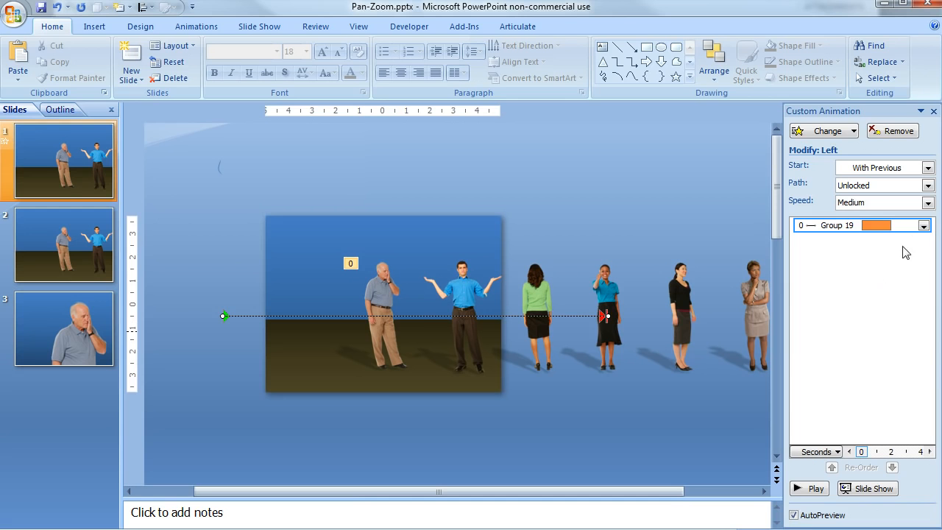
Set the speed of the group's motion path to 6 seconds in its timing options
left_click(923, 226)
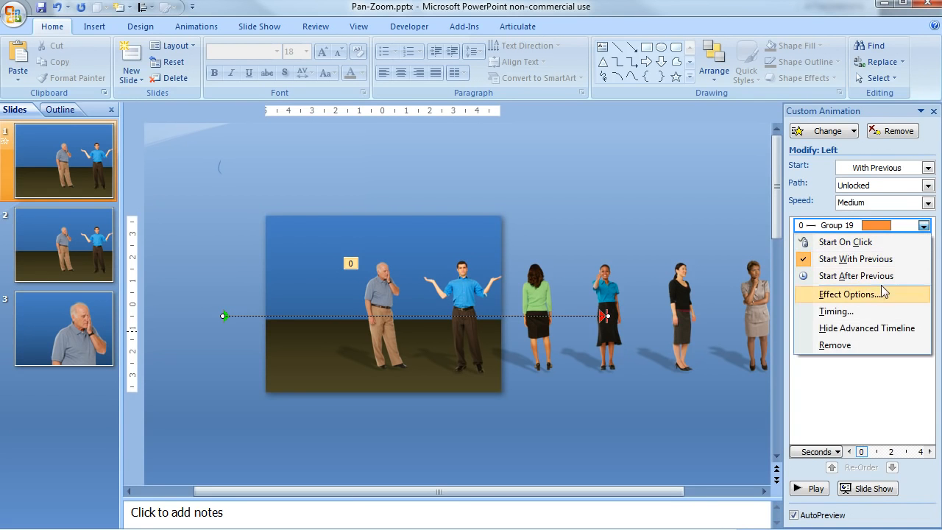
left_click(879, 315)
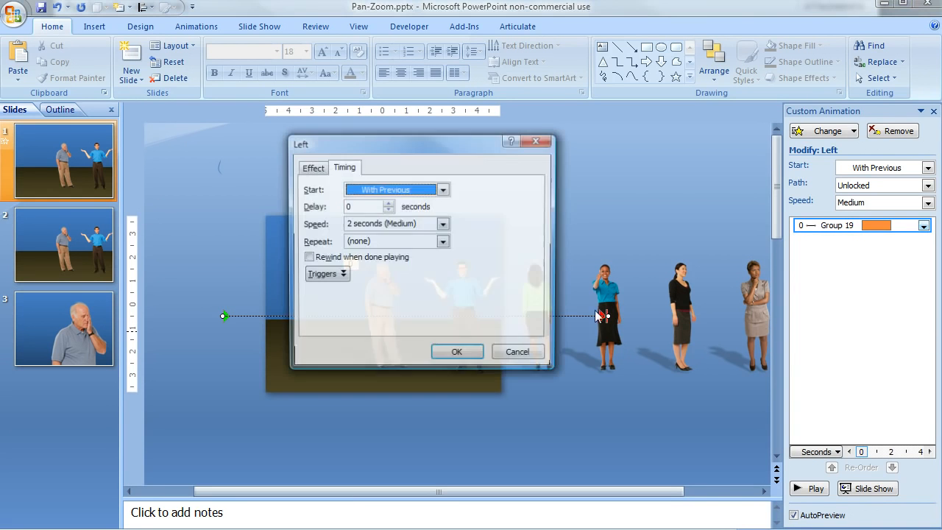
left_click(352, 228)
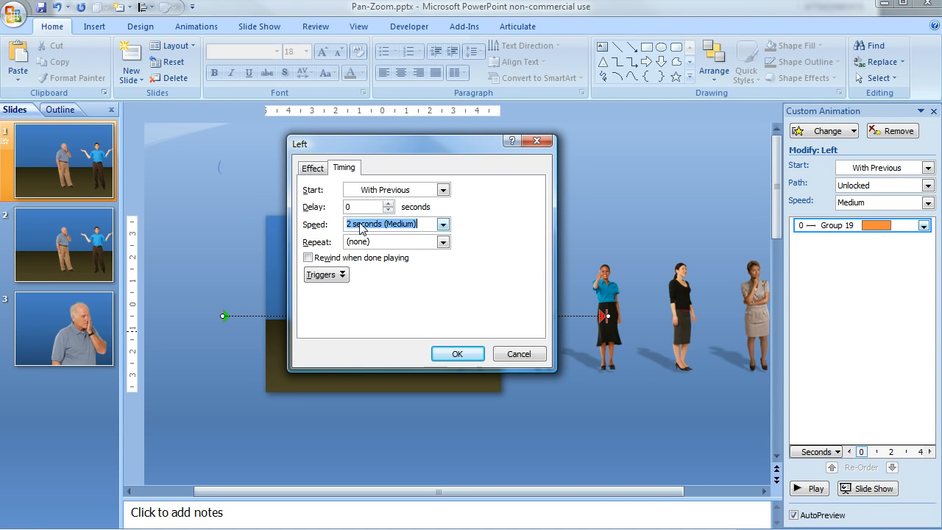
left_click(358, 224)
key("BackSpace")
key("BackSpace")
type("6")
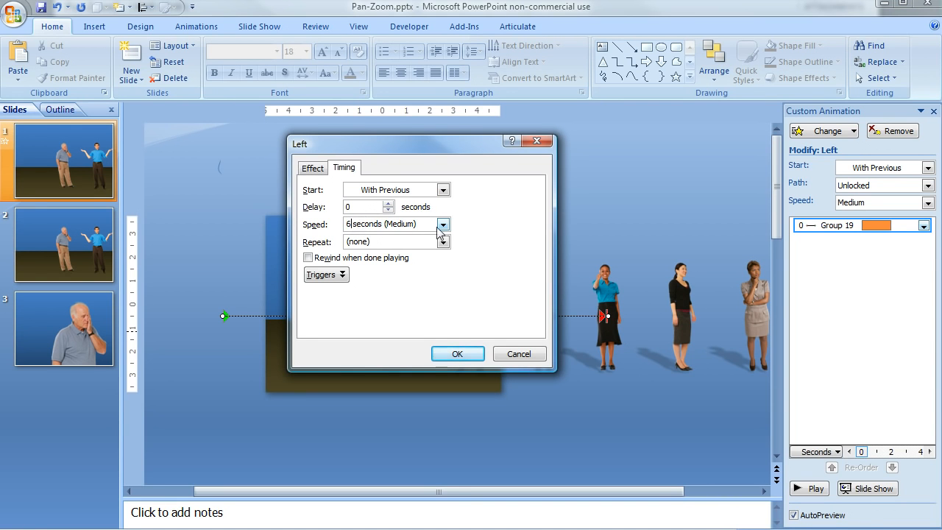
left_click(457, 355)
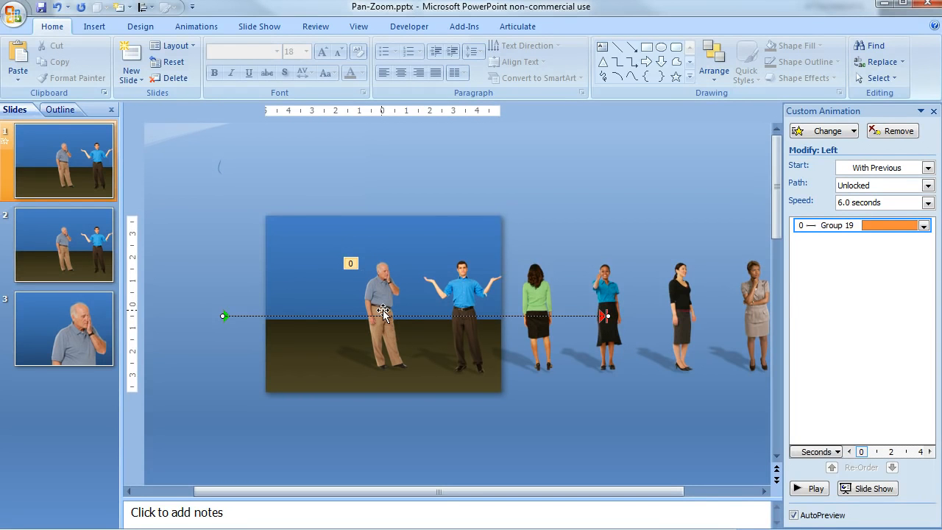
Inspect the close-up on slide 3, checking the older man's picture, its Crop option and the grouped background
left_click(92, 316)
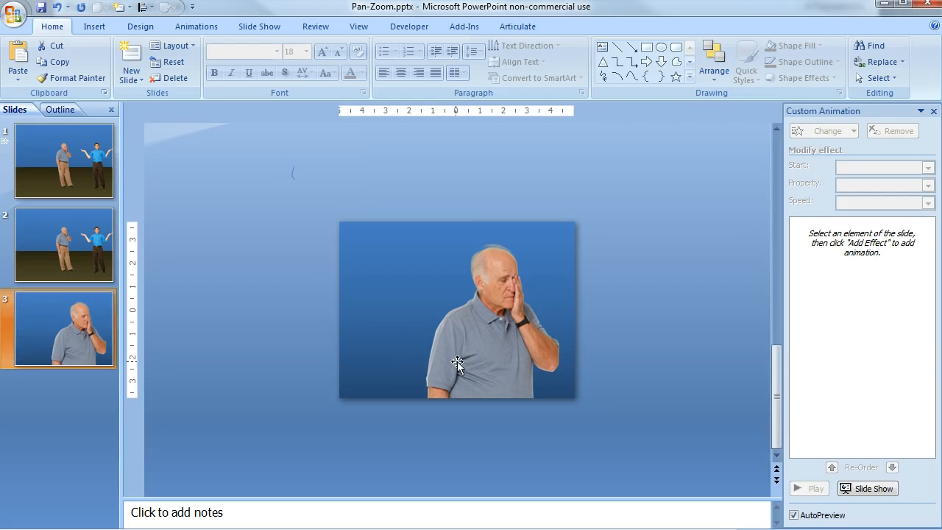
left_click(479, 359)
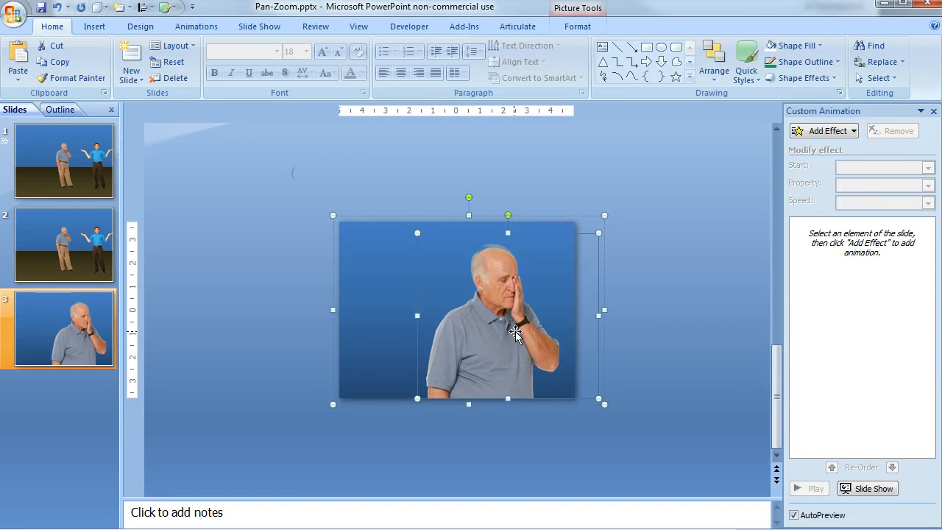
left_click(578, 28)
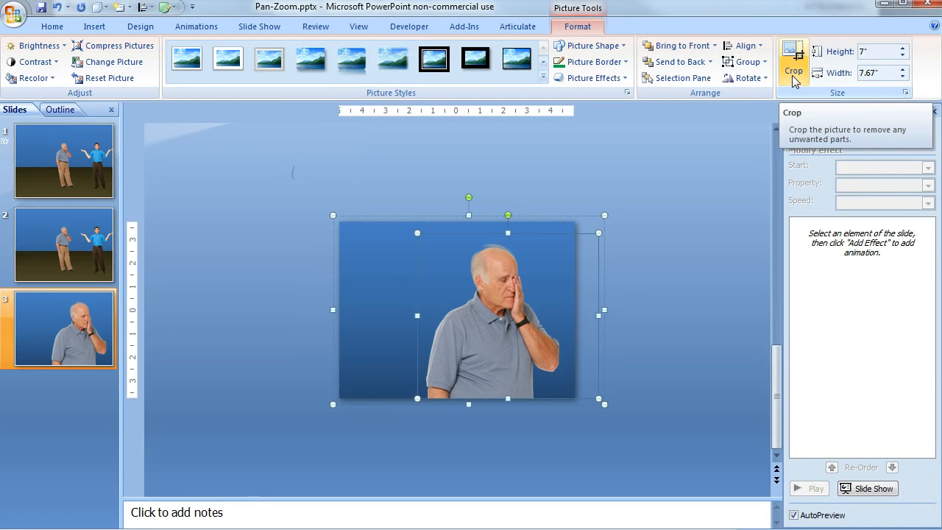
left_click(430, 203)
left_click(392, 239)
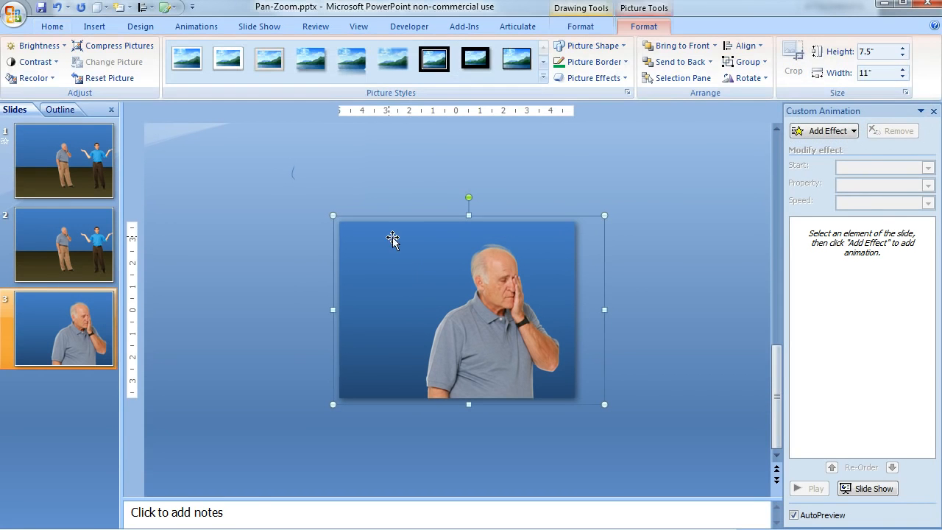
left_click(379, 231, "shift")
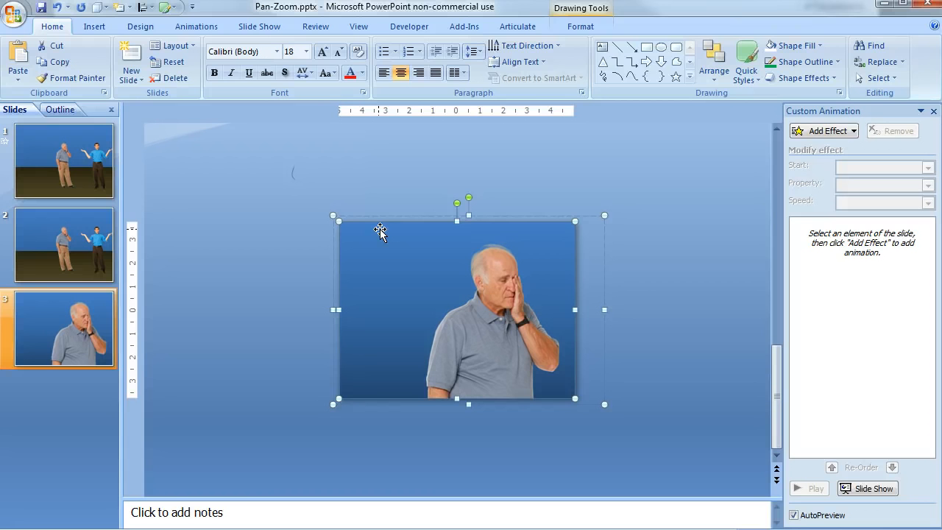
left_click(384, 195)
Cut the close-up group of the older man from slide 3 and paste it onto slide 2
left_click(406, 237)
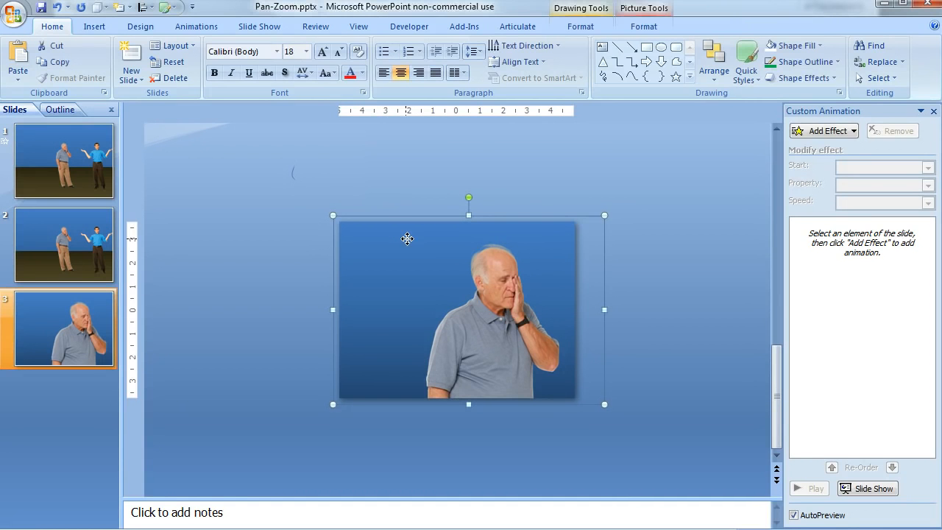
right_click(407, 245)
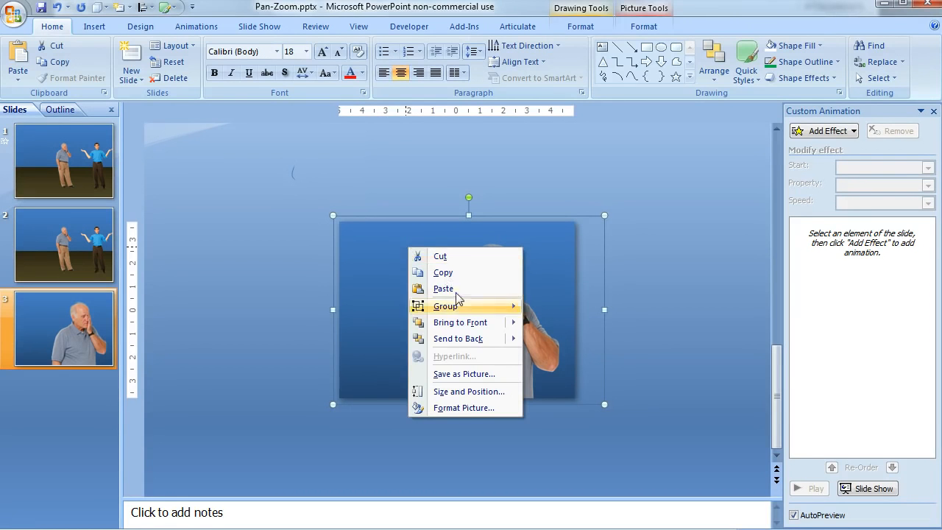
left_click(469, 258)
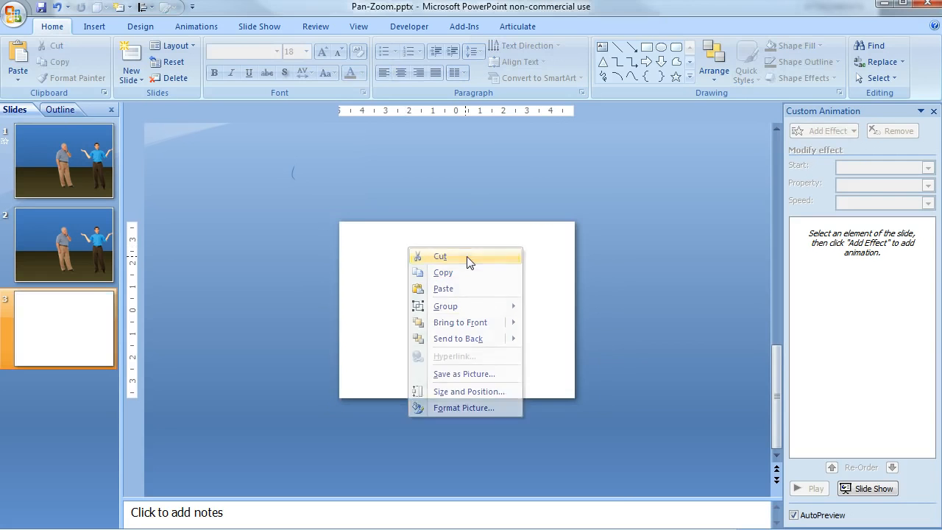
left_click(32, 223)
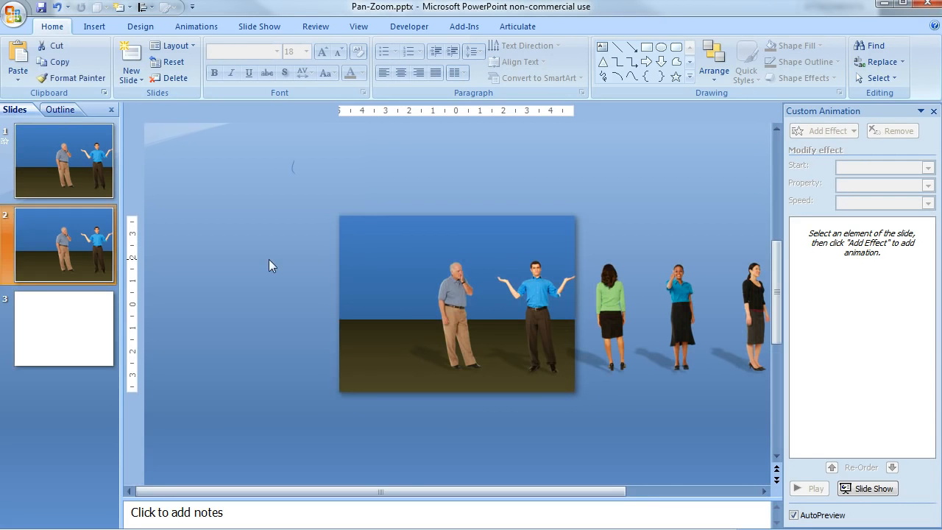
right_click(269, 259)
left_click(308, 300)
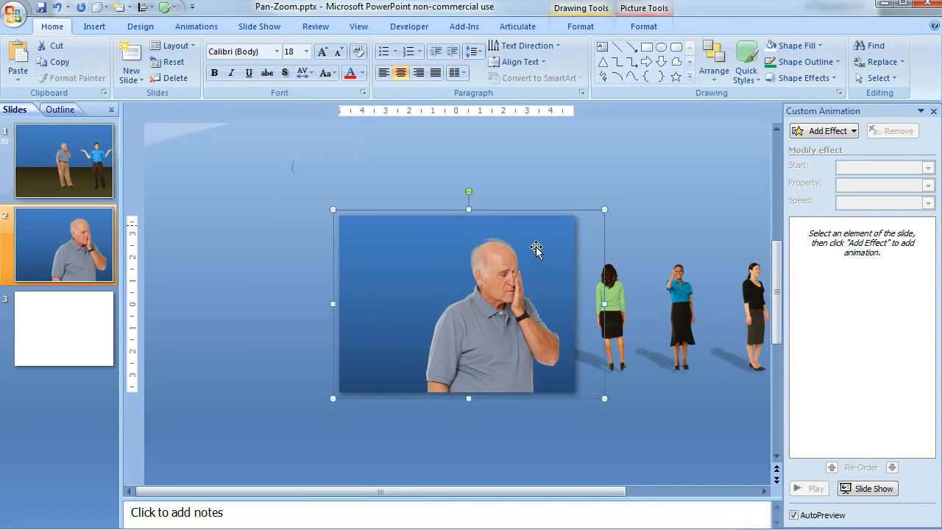
Apply a Faded Zoom entrance effect to the older man's close-up group on slide 2 and make it start With Previous
left_click(846, 132)
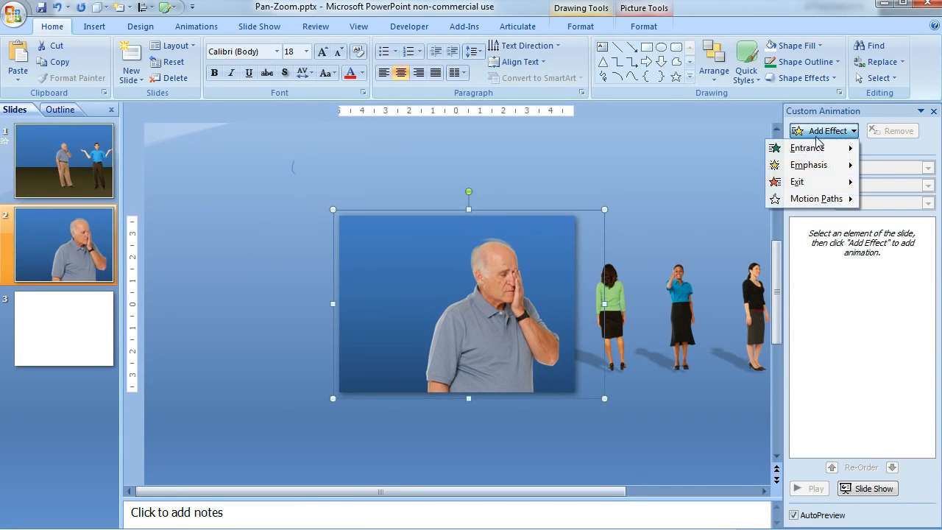
mouse_move(814, 150)
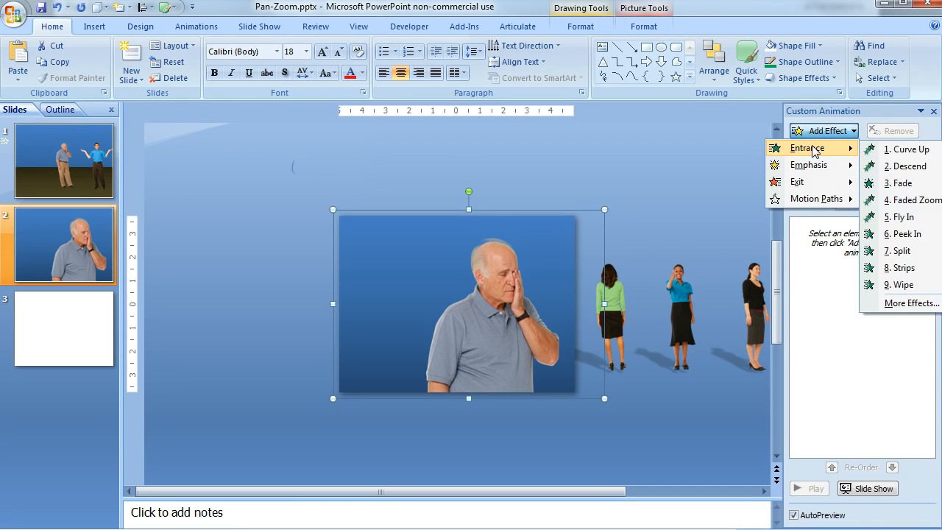
left_click(912, 201)
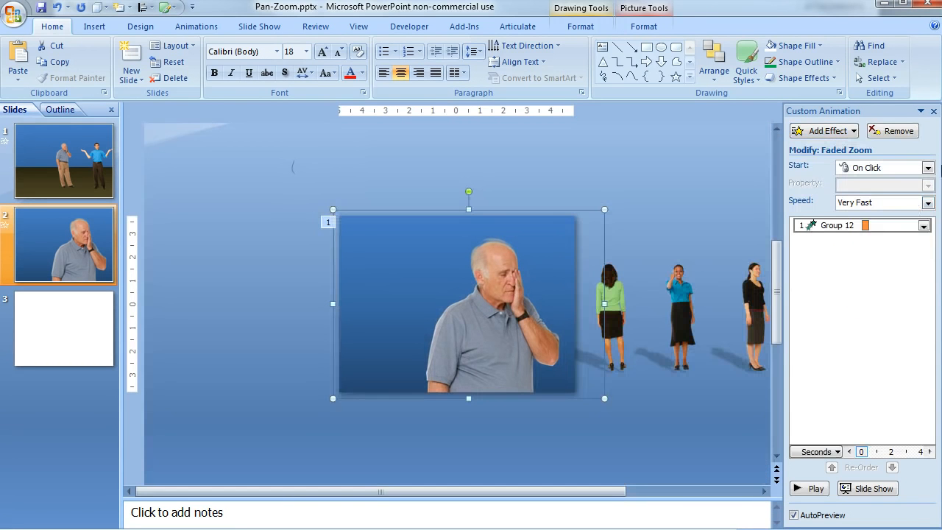
left_click(928, 168)
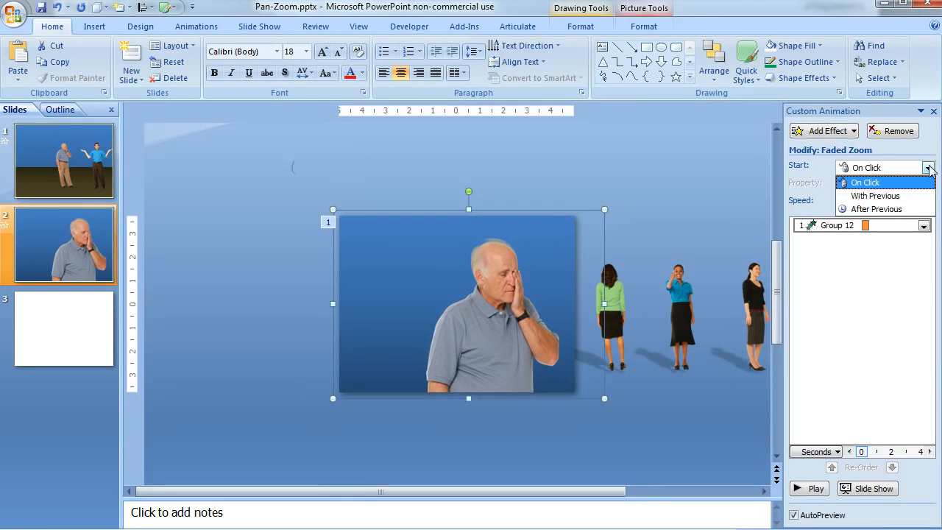
left_click(903, 196)
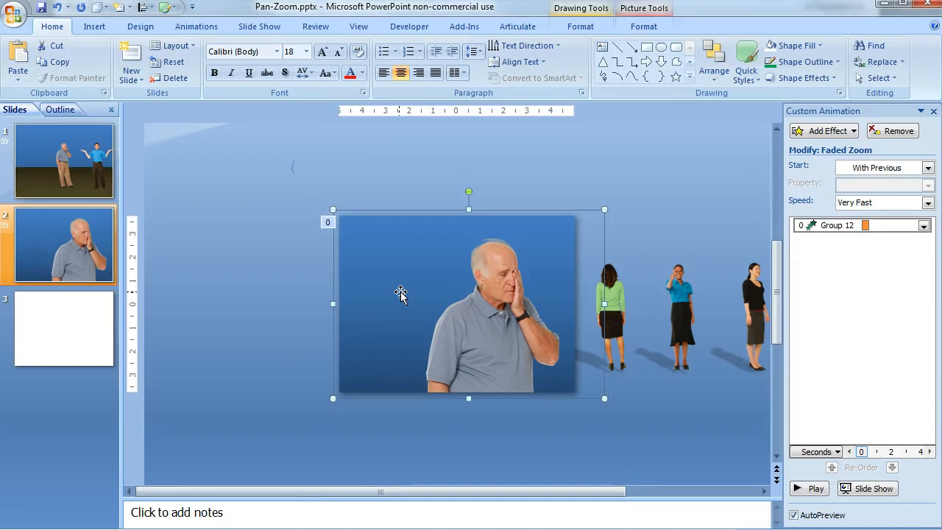
Delete the empty slide 3
left_click(87, 338)
right_click(87, 339)
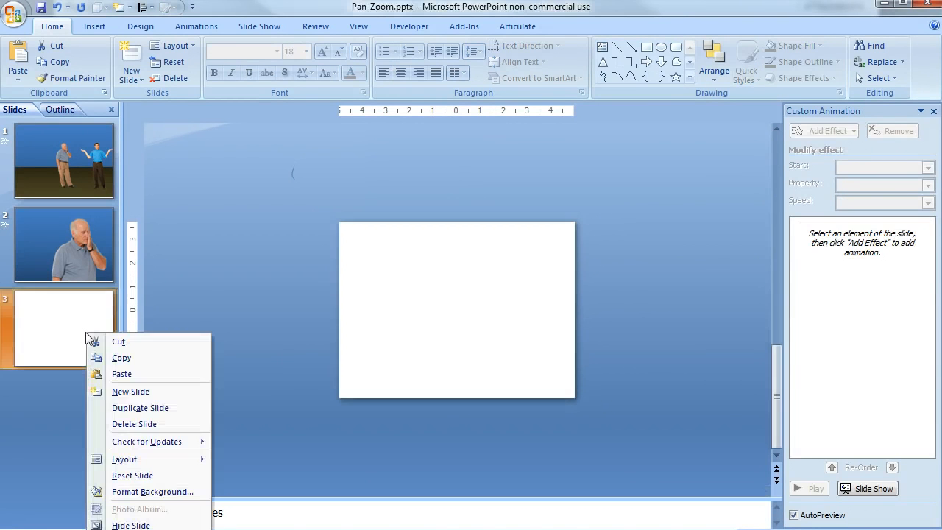
left_click(130, 423)
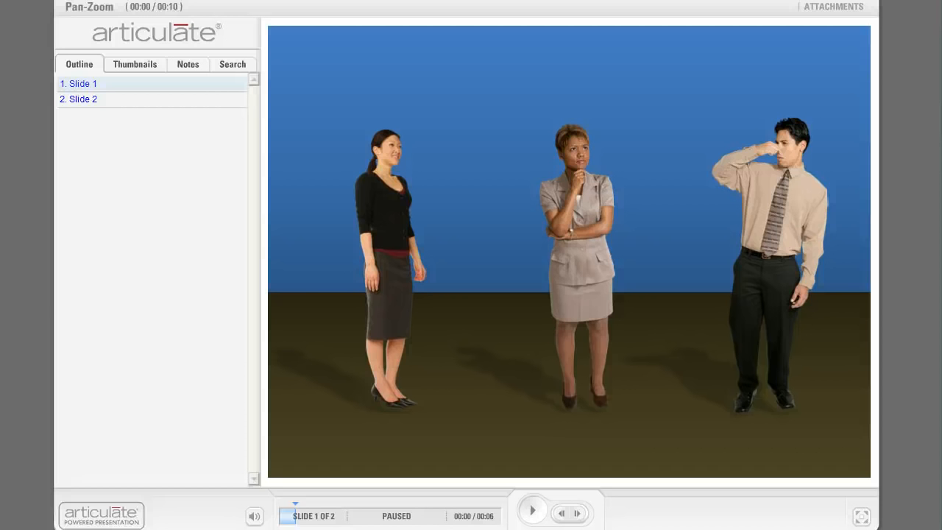
Play the published Pan-Zoom presentation in the Articulate player from slide 1
left_click(533, 512)
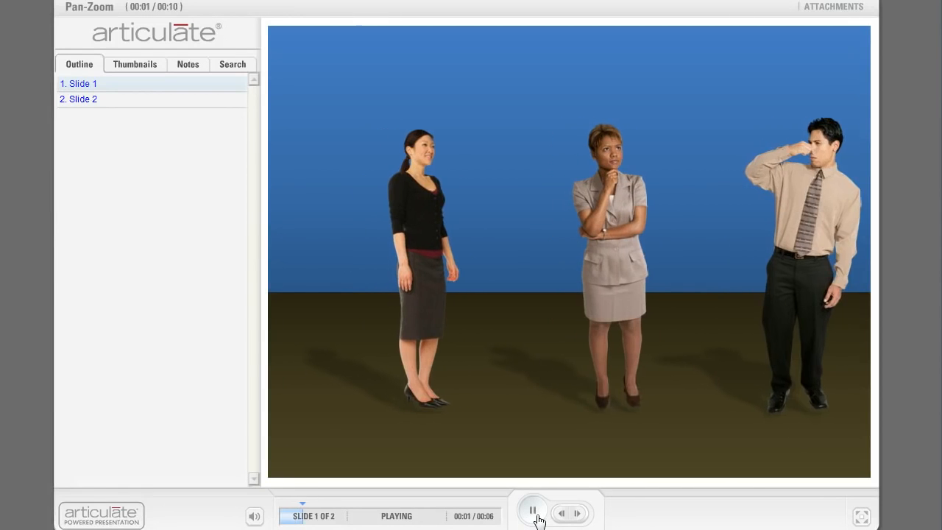